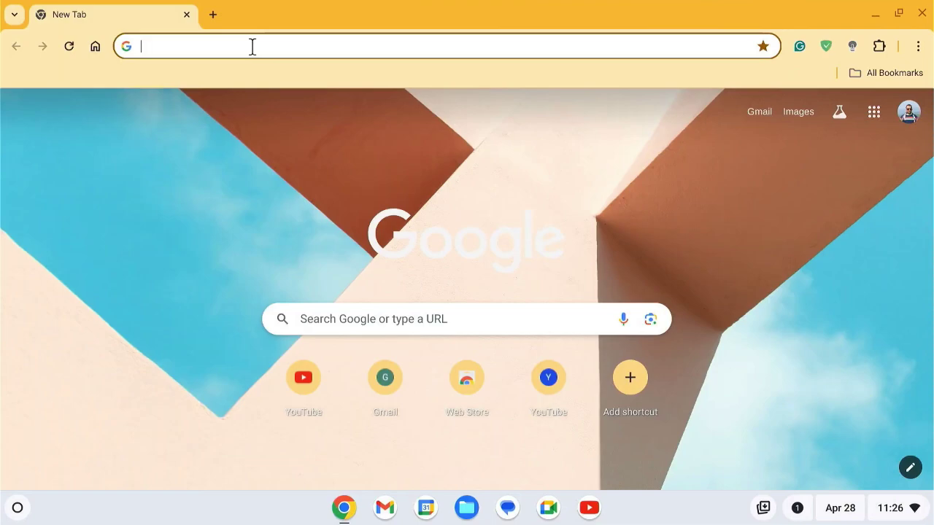
# Search 'geforce now' and open NVIDIA's GeForce NOW page, which says the region isn't supported.
pyautogui.write('geforce now')
pyautogui.press('Return')
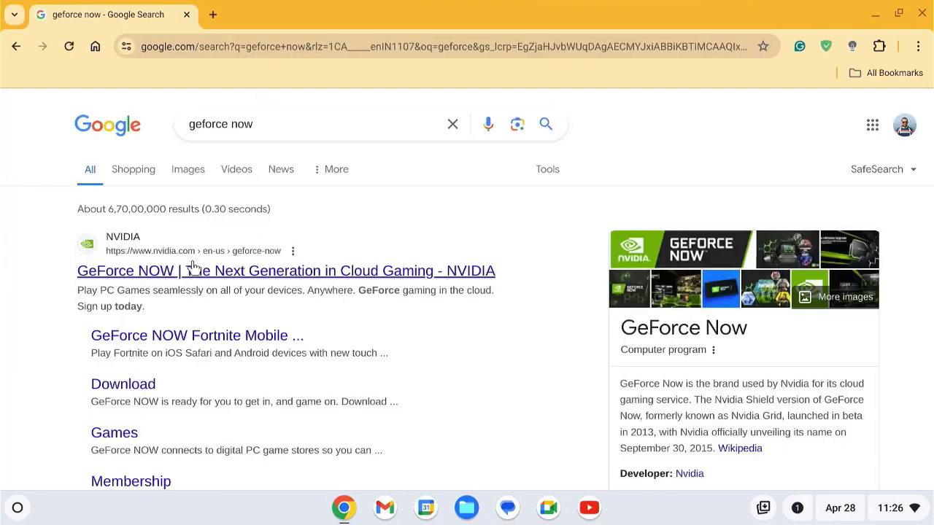
pyautogui.click(217, 281)
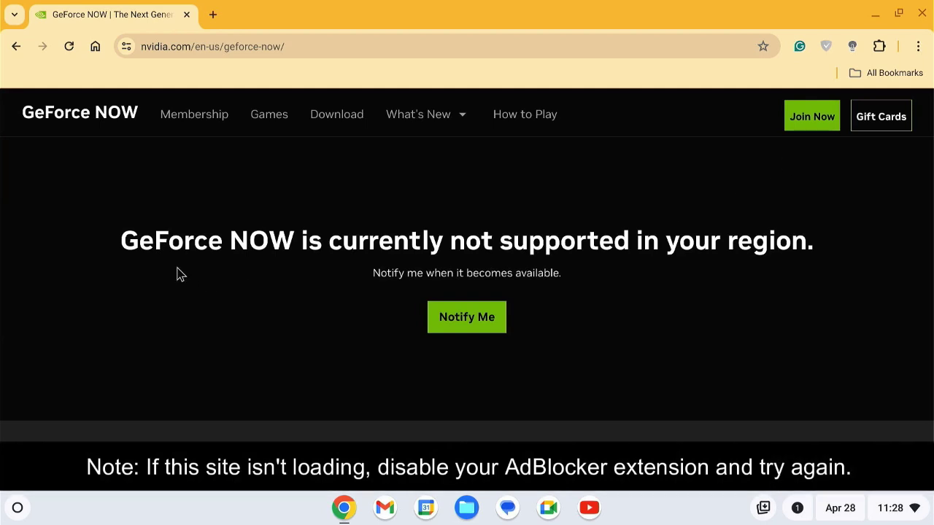
pyautogui.moveTo(129, 235); pyautogui.dragTo(832, 261)
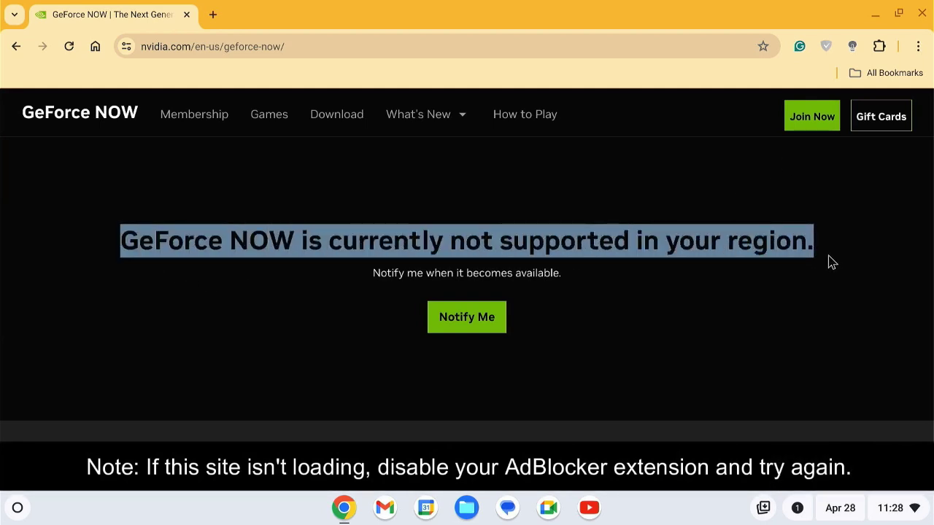
pyautogui.click(658, 288)
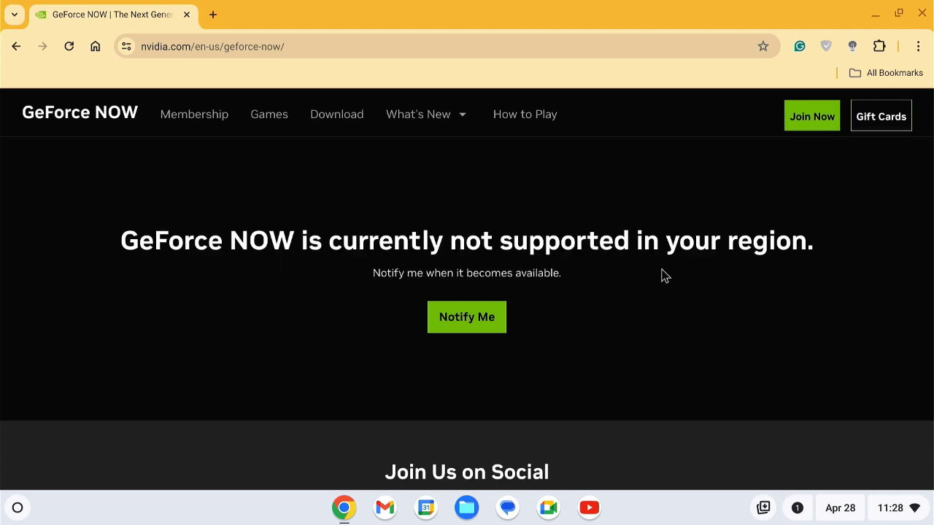
# Go to the Chrome Web Store in a new tab via the browser's Extensions menu.
pyautogui.click(213, 15)
pyautogui.click(918, 46)
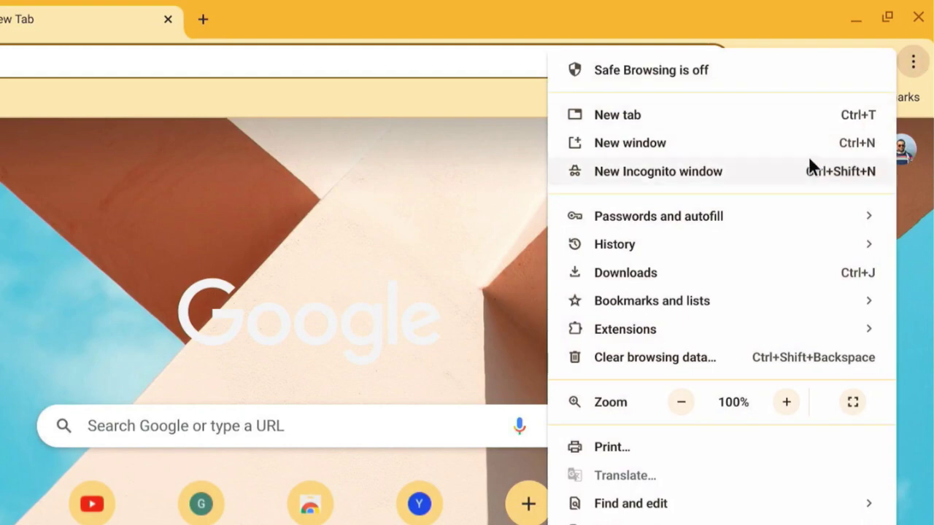
pyautogui.moveTo(677, 335)
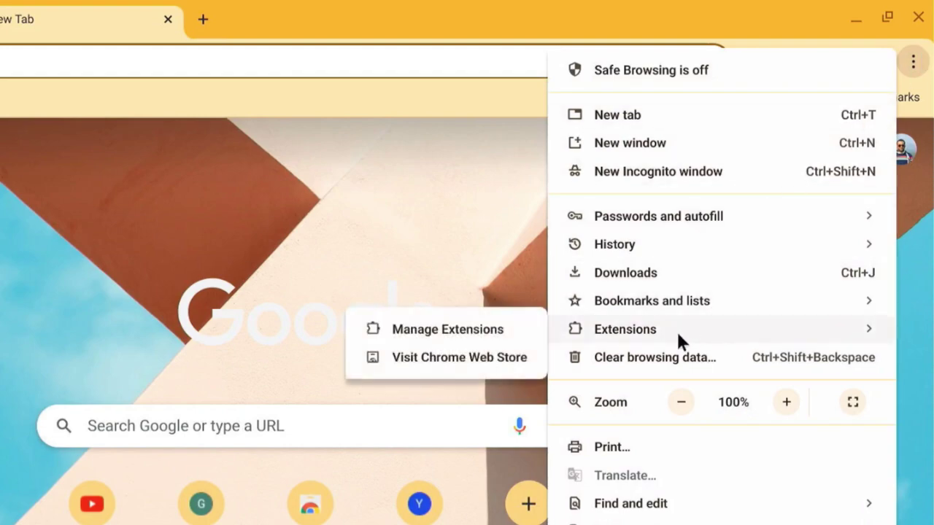
pyautogui.click(464, 356)
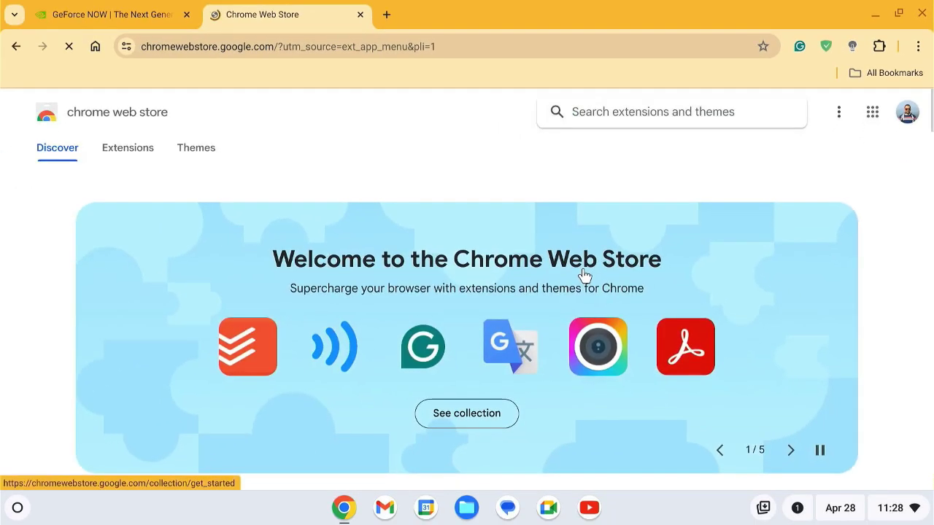
# Search the store for 'vpn' and add the VeePN extension to Chrome.
pyautogui.write('vpn')
pyautogui.press('Return')
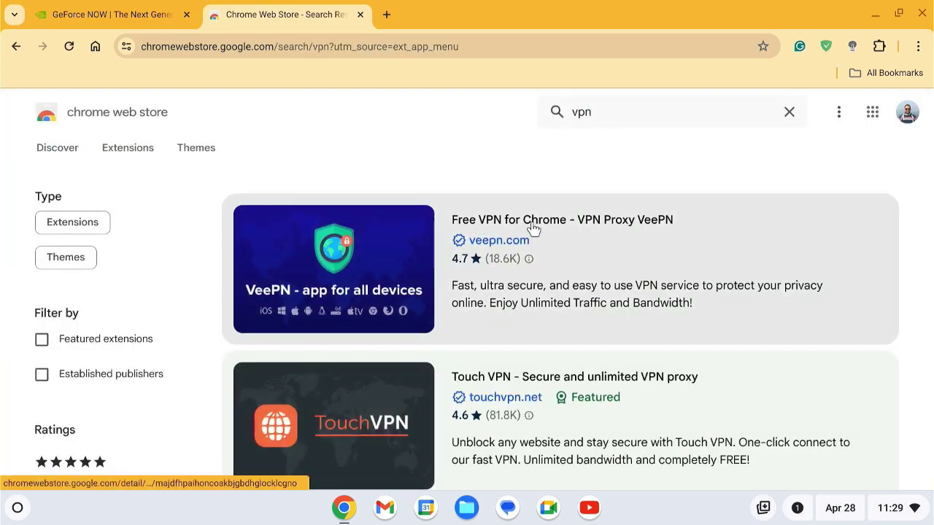
pyautogui.click(470, 272)
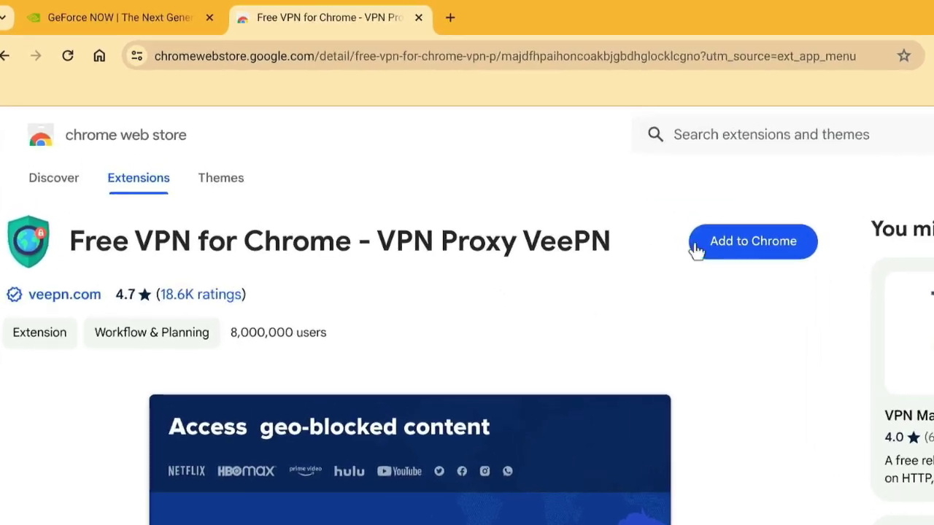
pyautogui.click(695, 246)
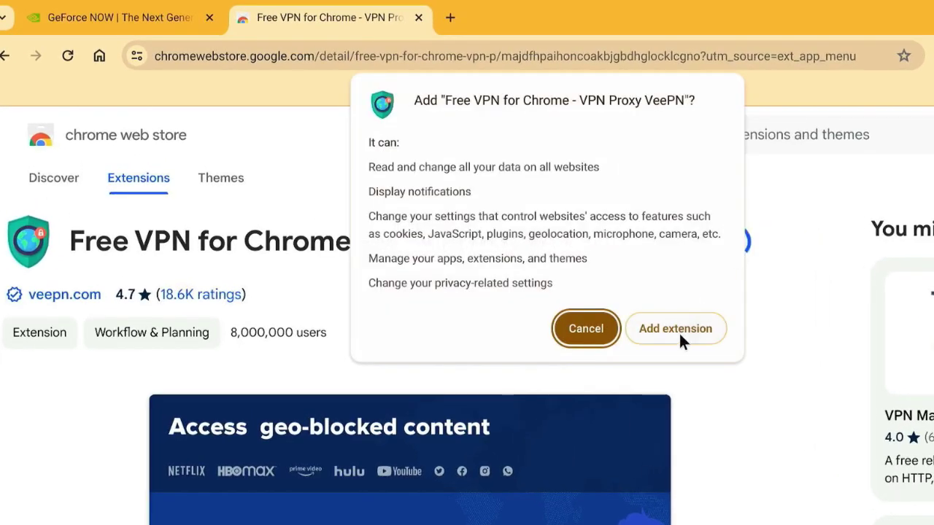
pyautogui.click(679, 332)
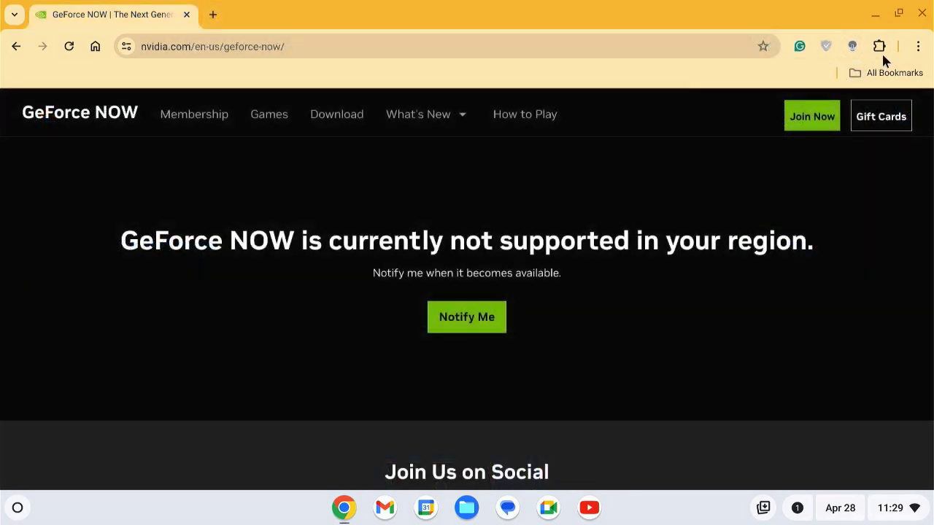
# Pin VeePN to the toolbar and complete its onboarding screens.
pyautogui.click(878, 47)
pyautogui.click(827, 192)
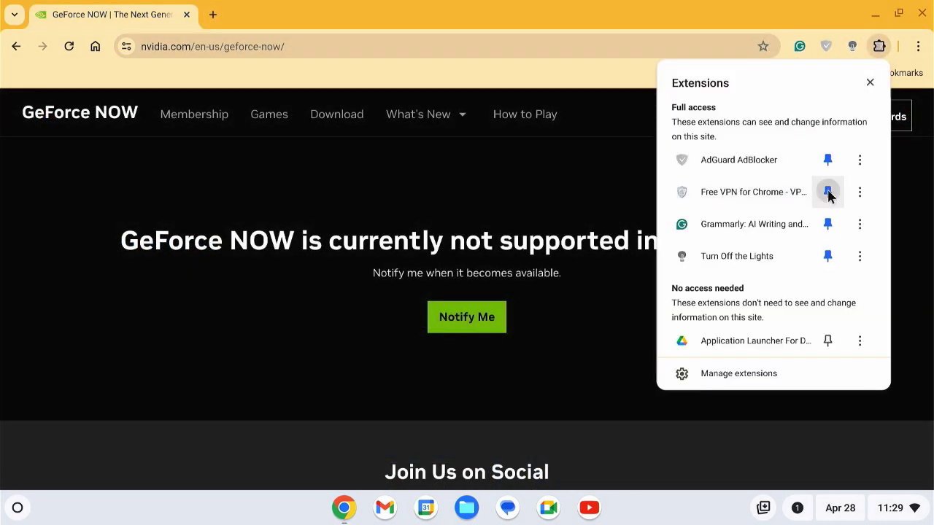
pyautogui.click(849, 54)
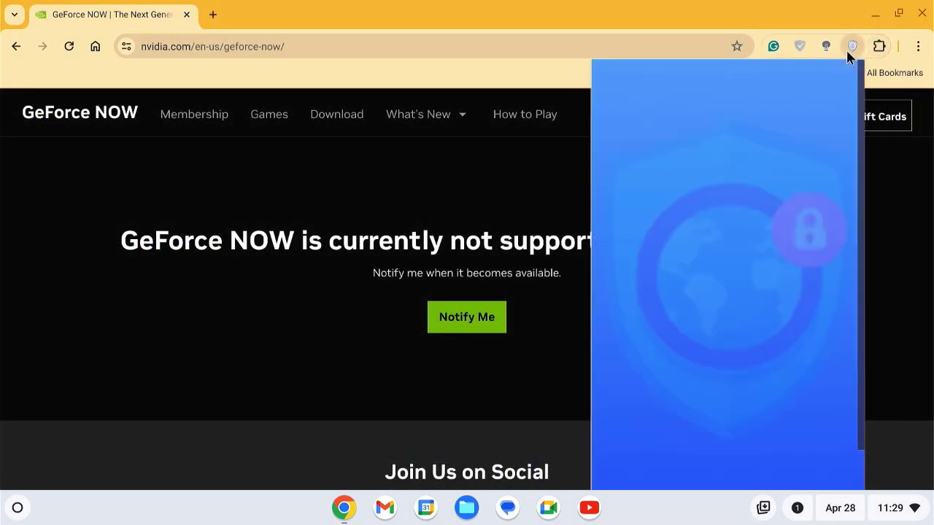
pyautogui.click(817, 478)
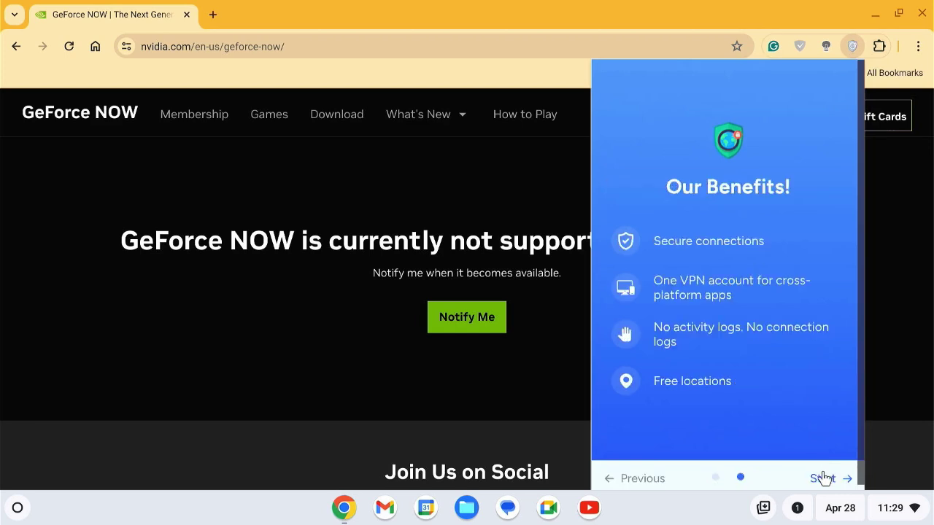
pyautogui.click(823, 479)
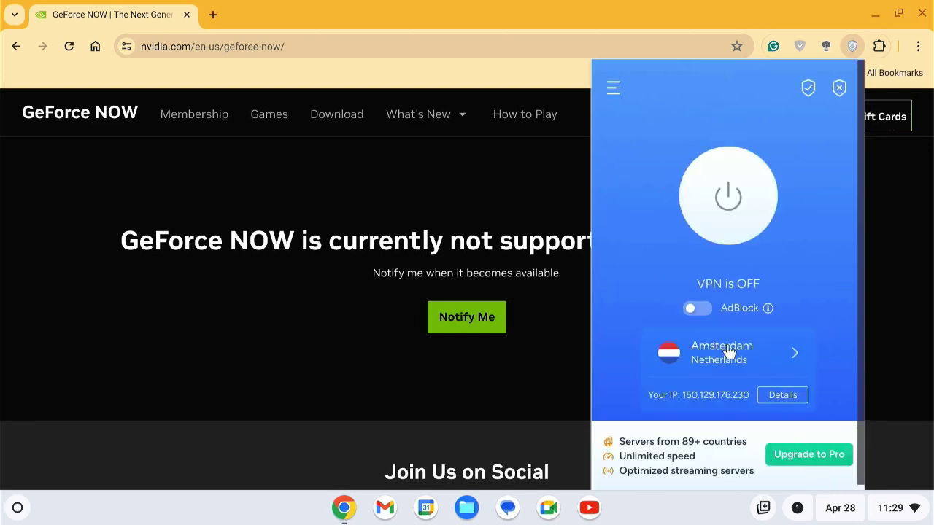
# Connect VeePN through the Virginia, USA location.
pyautogui.click(779, 363)
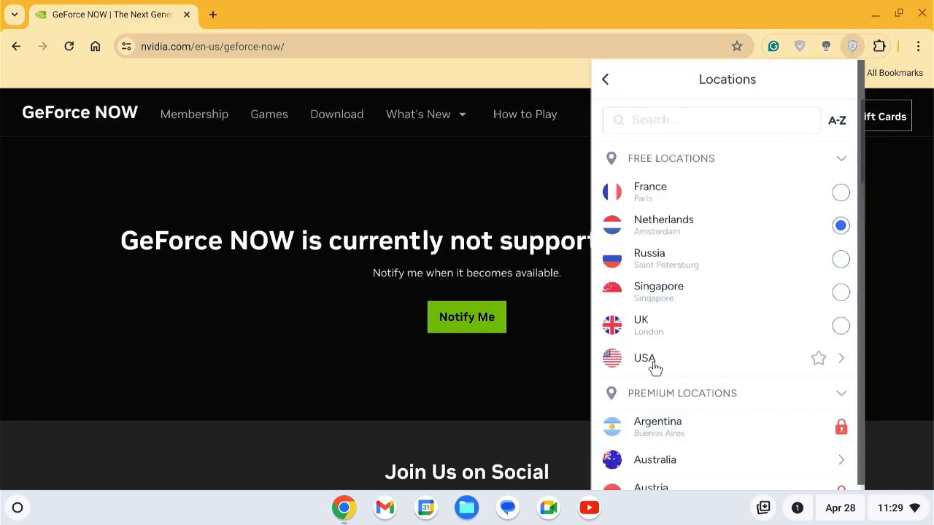
pyautogui.click(676, 370)
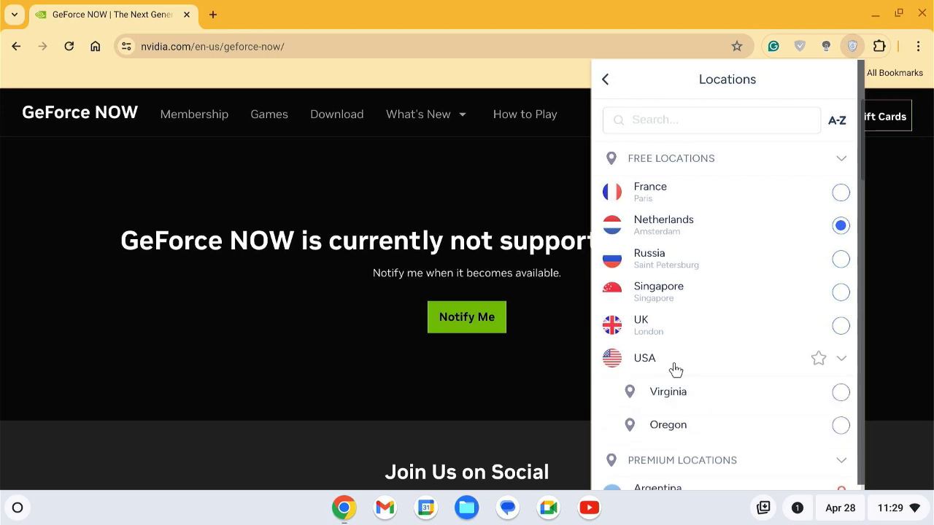
pyautogui.click(680, 398)
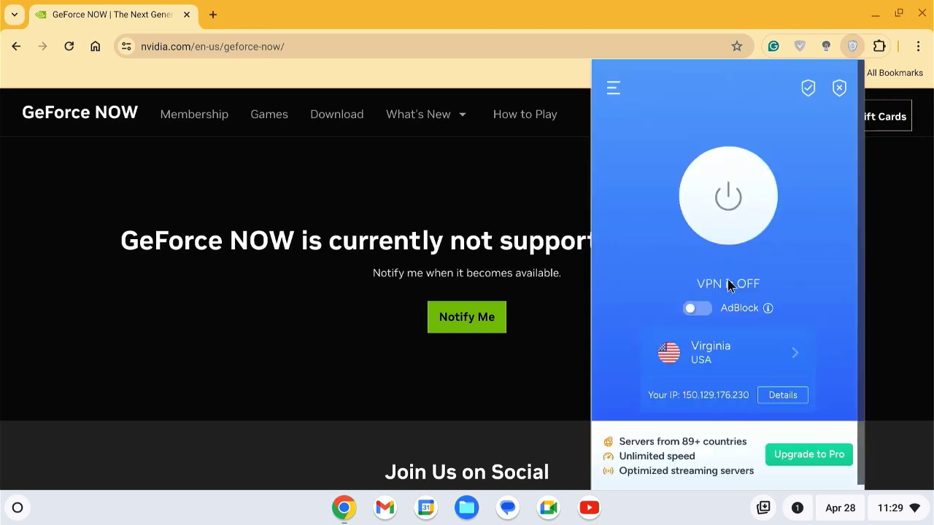
pyautogui.click(726, 221)
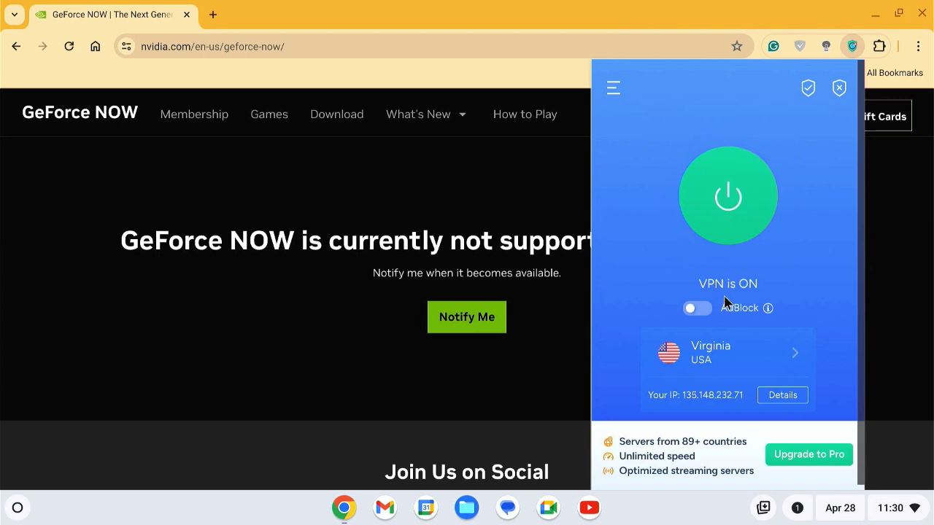
pyautogui.click(520, 205)
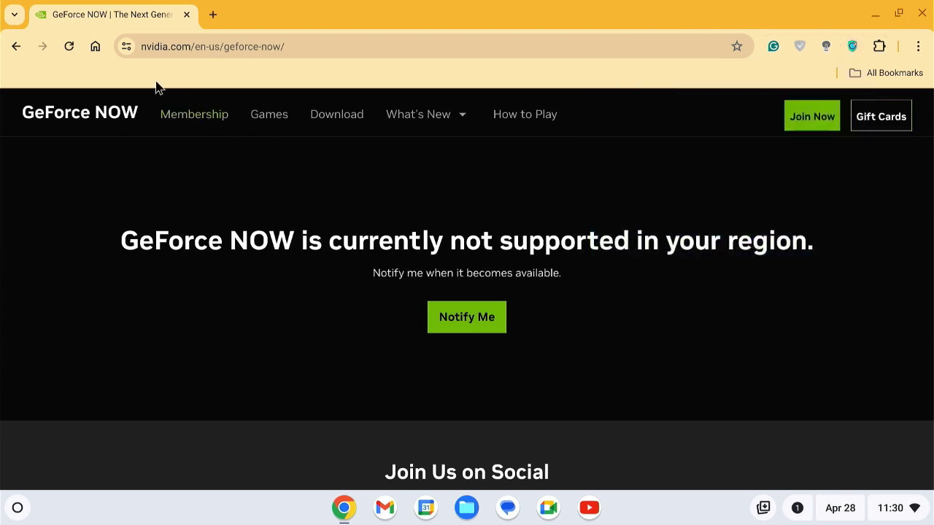
# Reload the GeForce NOW page and bring up the membership plans.
pyautogui.click(68, 47)
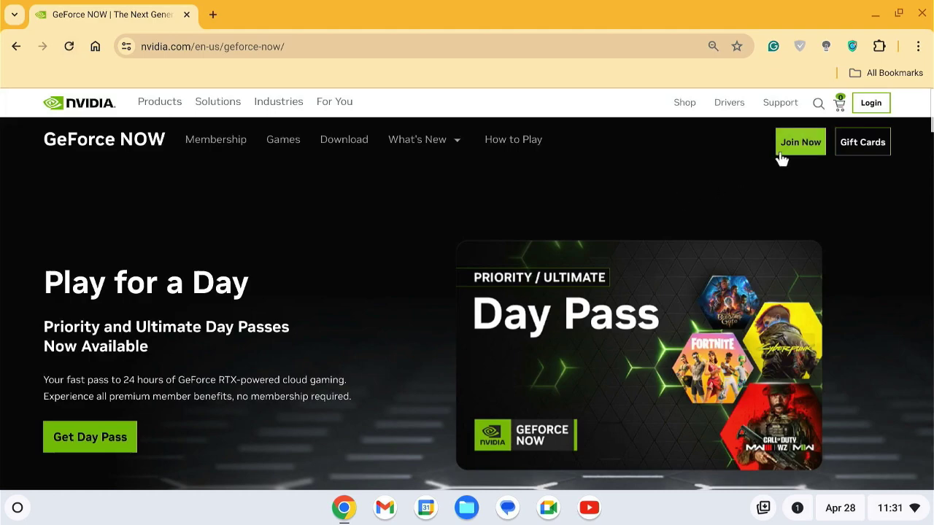
pyautogui.click(792, 151)
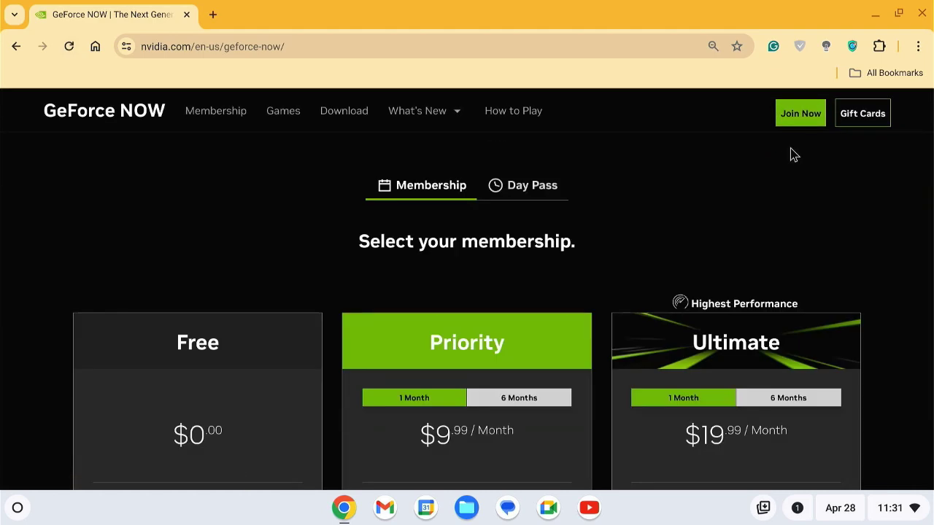
pyautogui.moveTo(359, 239); pyautogui.dragTo(622, 238)
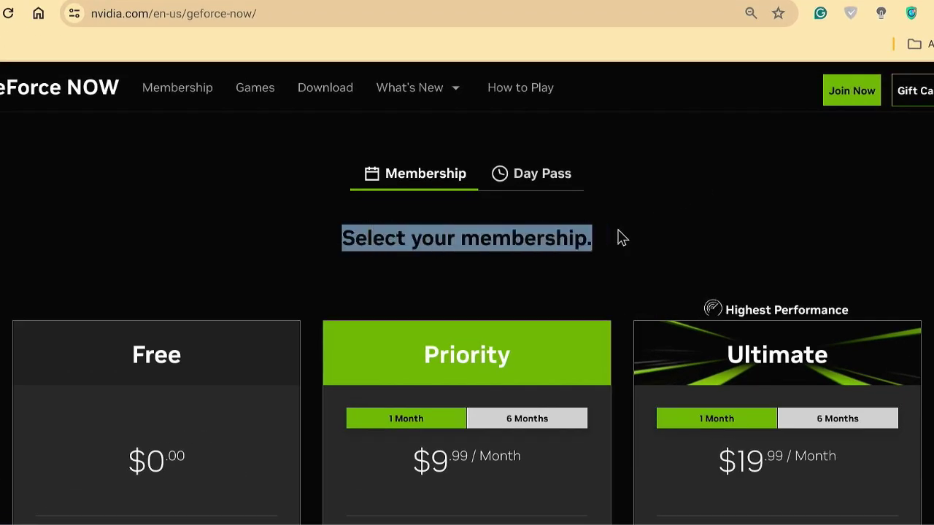
pyautogui.click(622, 238)
pyautogui.scroll(-3, 622, 238)
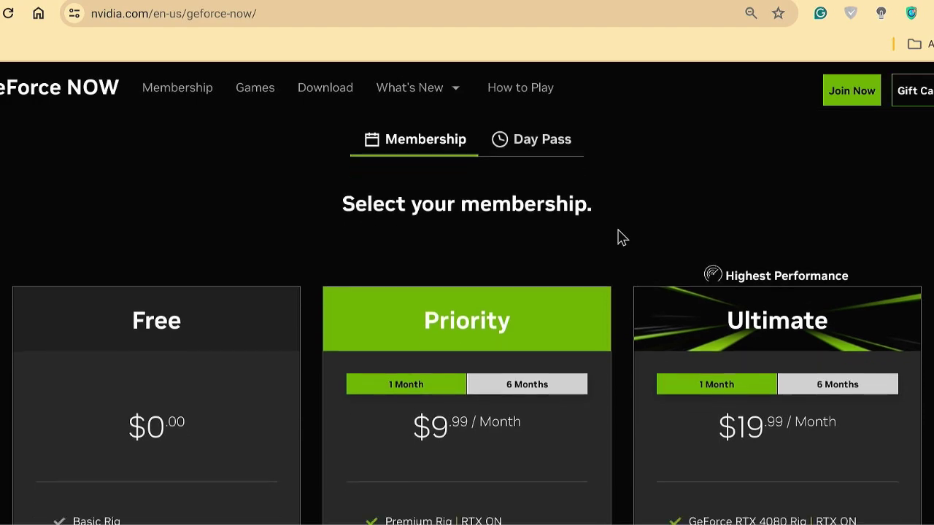
pyautogui.scroll(-2, 493, 408)
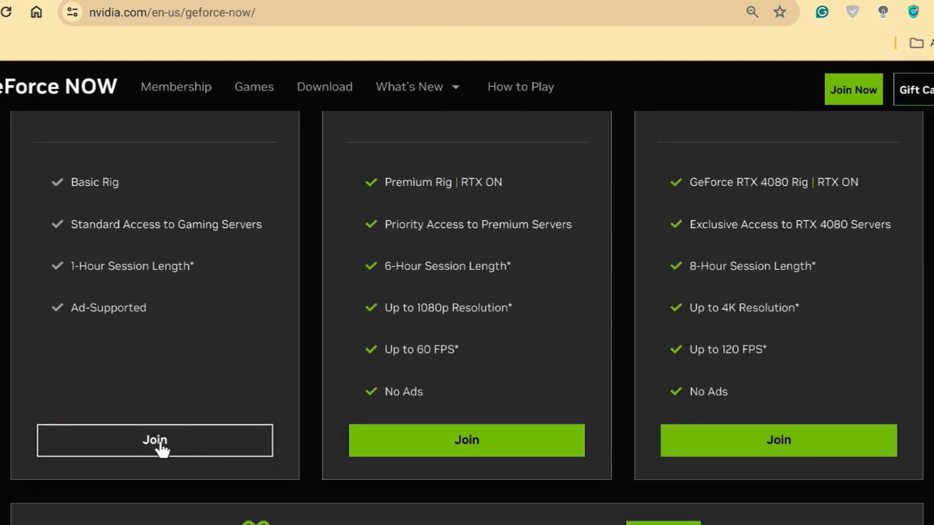
# Join the Free plan, signing in with a Google account.
pyautogui.click(160, 441)
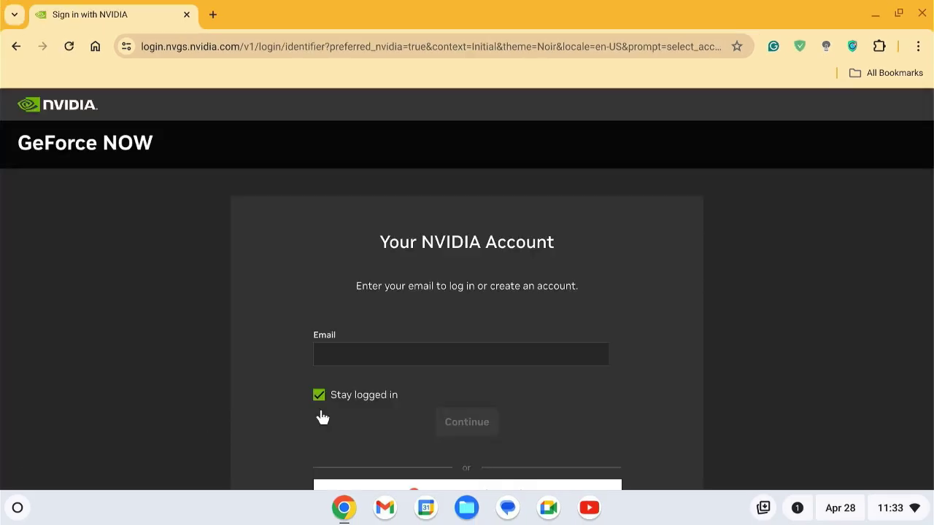
pyautogui.scroll(-3, 574, 376)
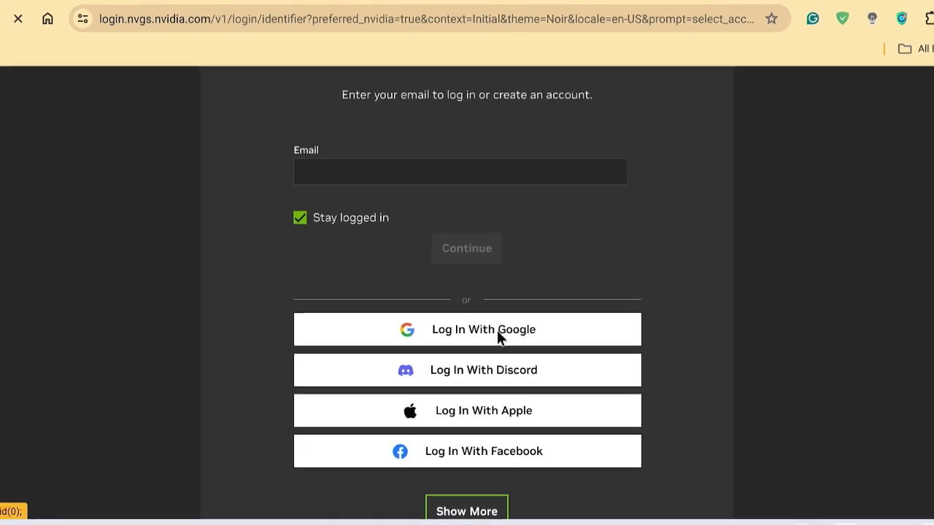
pyautogui.click(496, 327)
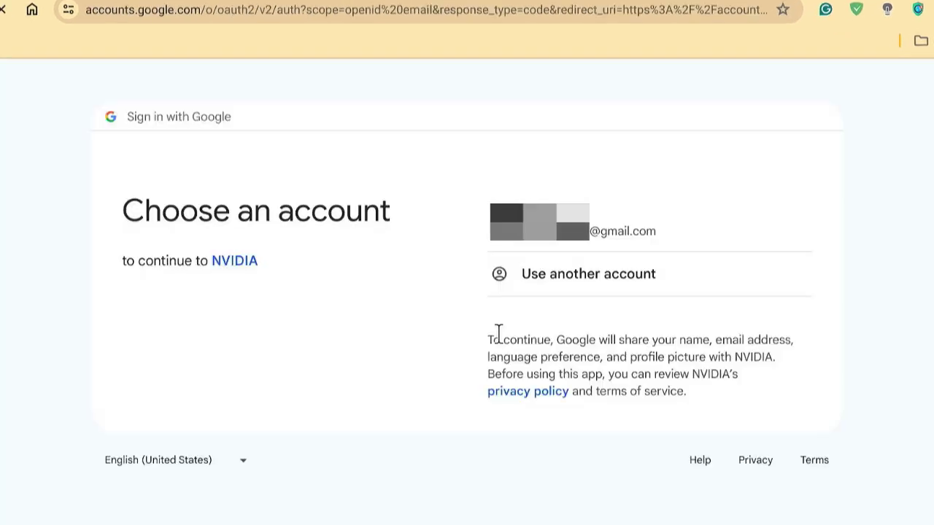
pyautogui.click(554, 227)
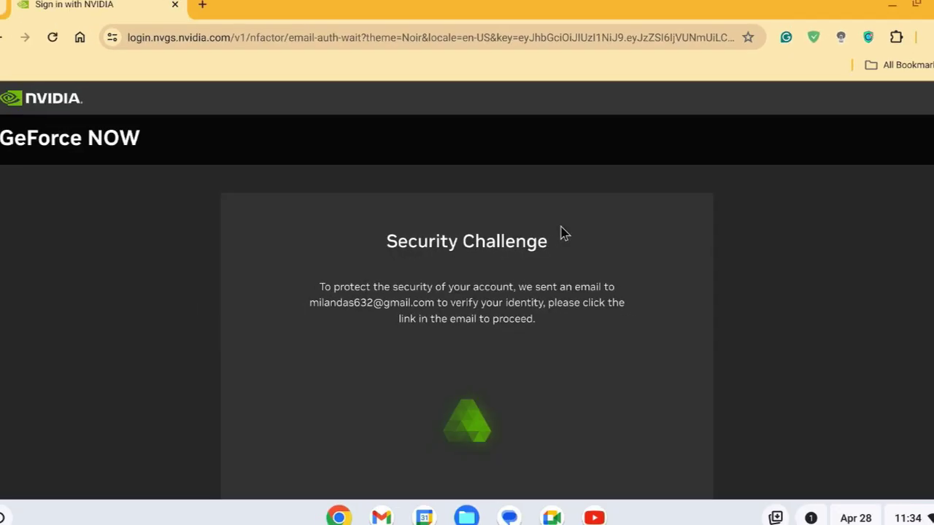
# Verify the email address from NVIDIA's 'Authenticate Your Email Address' message in Gmail.
pyautogui.click(211, 16)
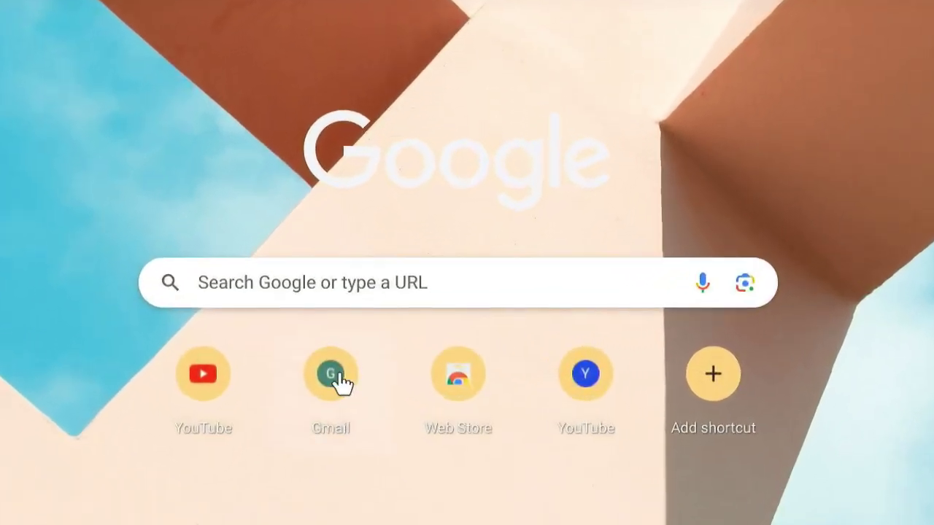
pyautogui.click(338, 375)
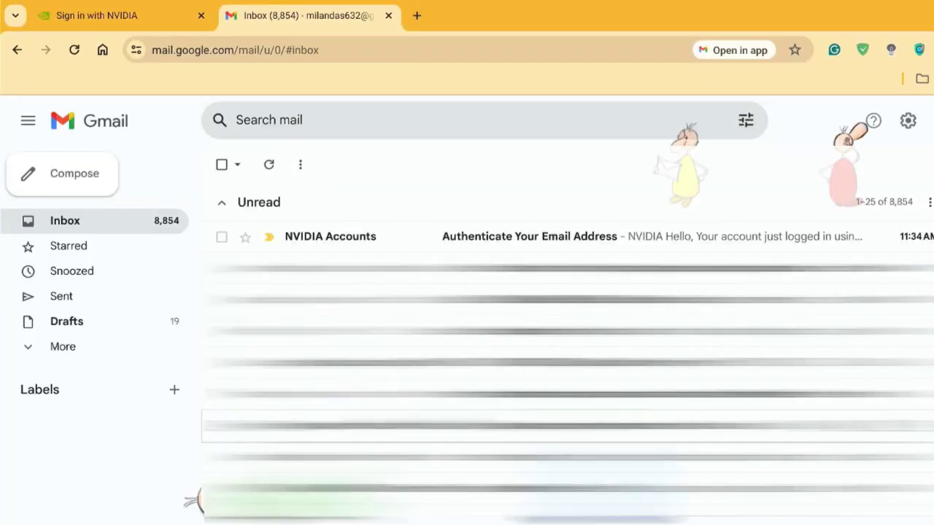
pyautogui.click(482, 243)
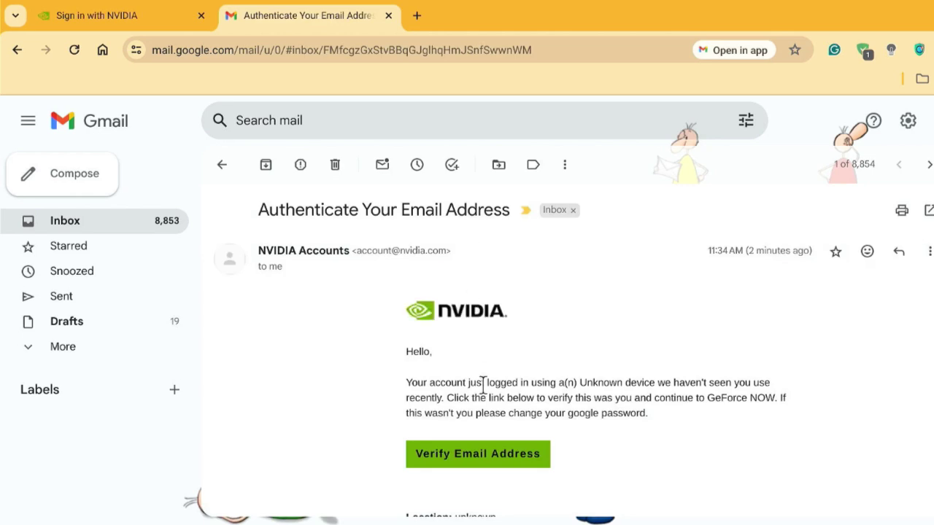
pyautogui.click(510, 464)
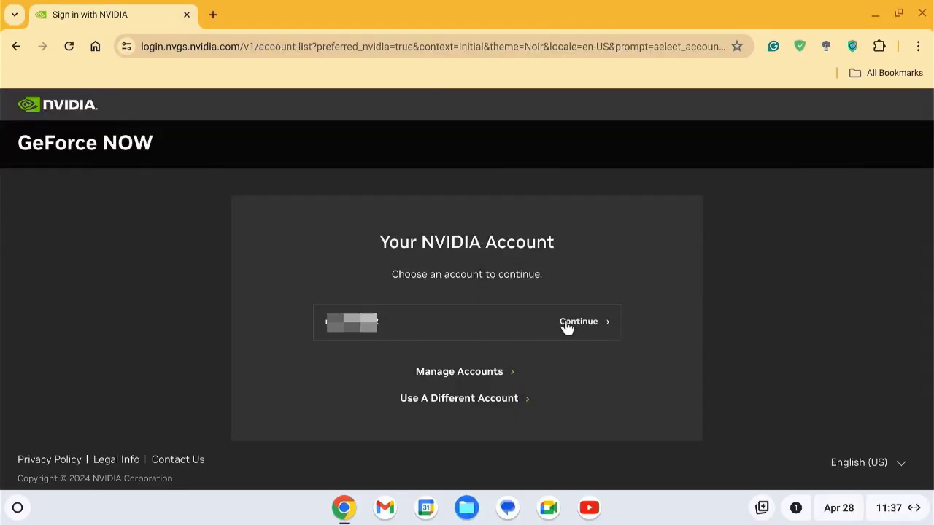
# Continue through NVIDIA sign-in and advance past the Menu onboarding tip.
pyautogui.click(576, 321)
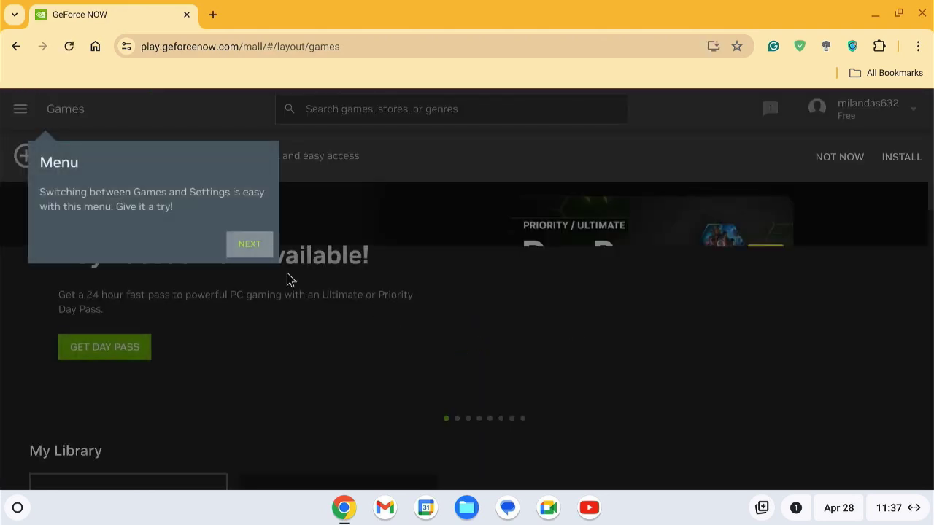
pyautogui.click(237, 245)
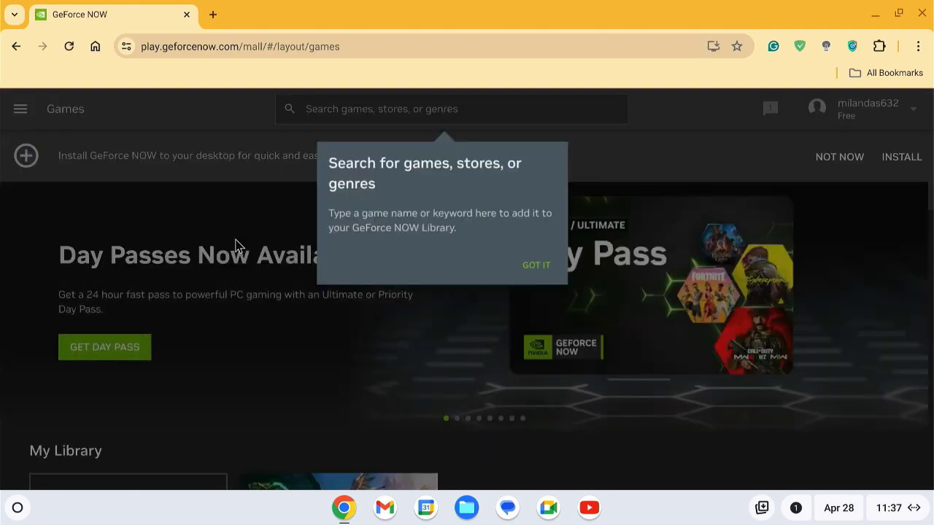
# Dismiss the search tip and connect Epic Games from GeForce NOW Settings > Connections.
pyautogui.click(533, 267)
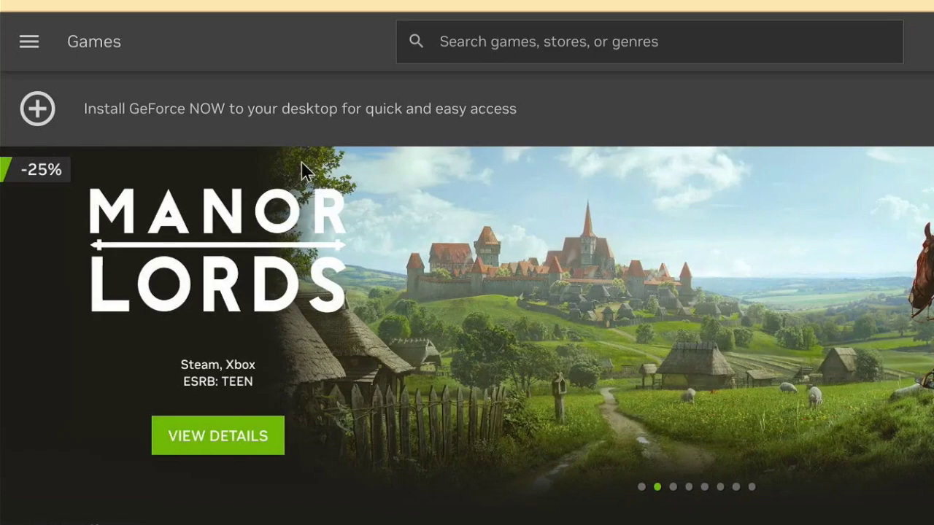
pyautogui.click(29, 42)
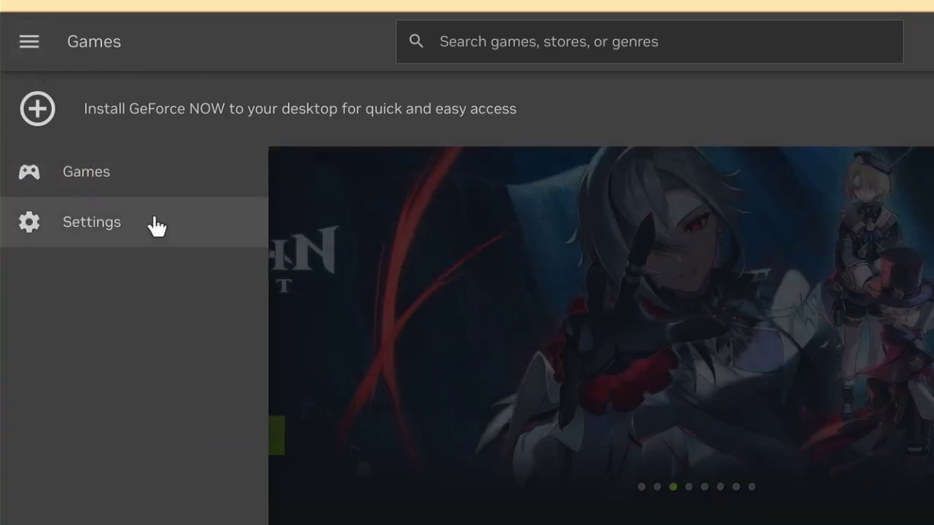
pyautogui.click(157, 226)
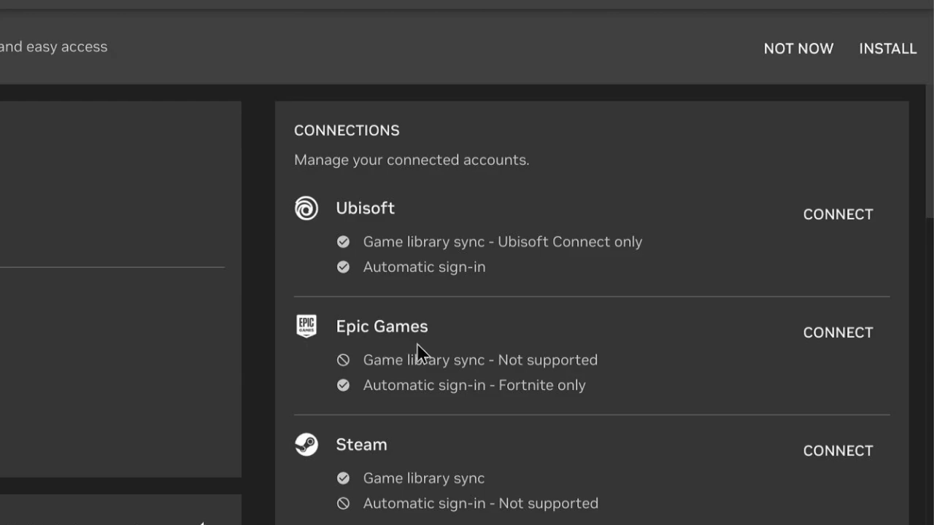
pyautogui.click(794, 340)
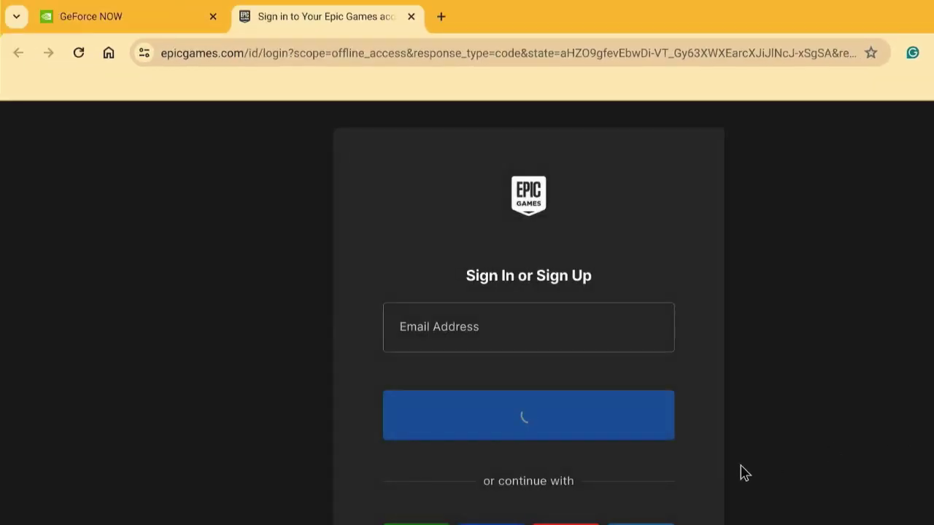
# Sign in to Epic Games with Google and retrieve the two-factor code from Gmail.
pyautogui.scroll(-3, 698, 466)
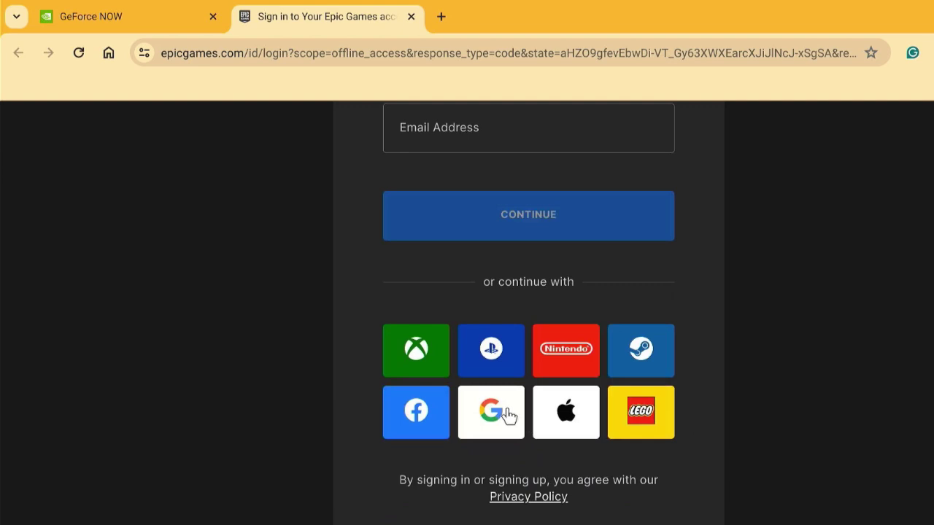
pyautogui.click(508, 413)
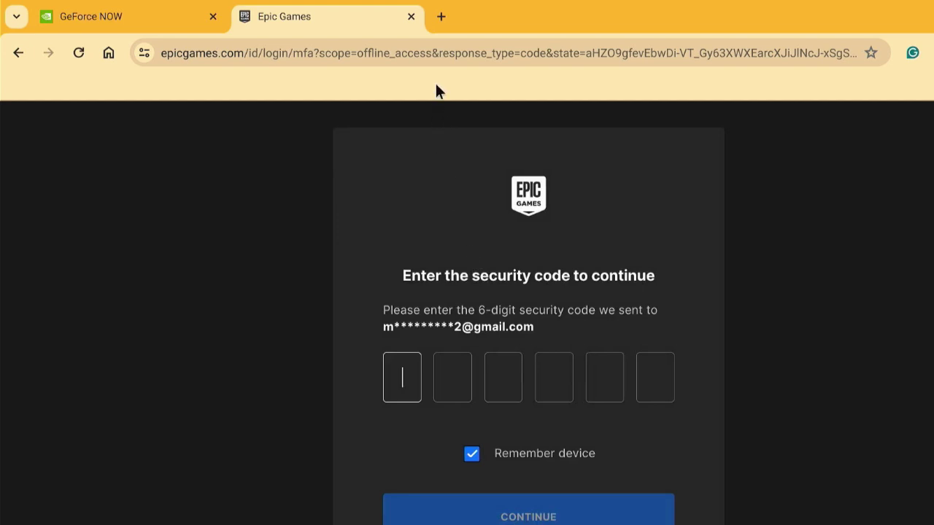
pyautogui.click(441, 16)
pyautogui.click(446, 456)
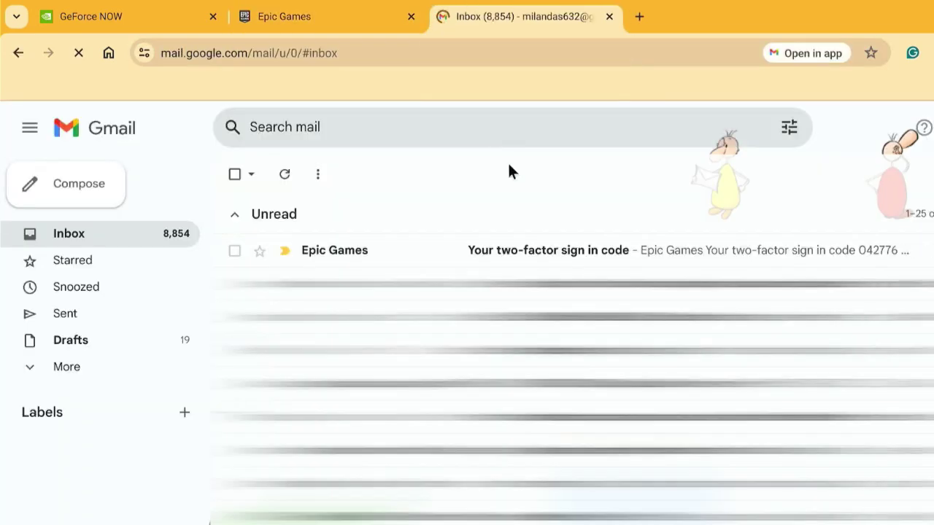
pyautogui.click(466, 263)
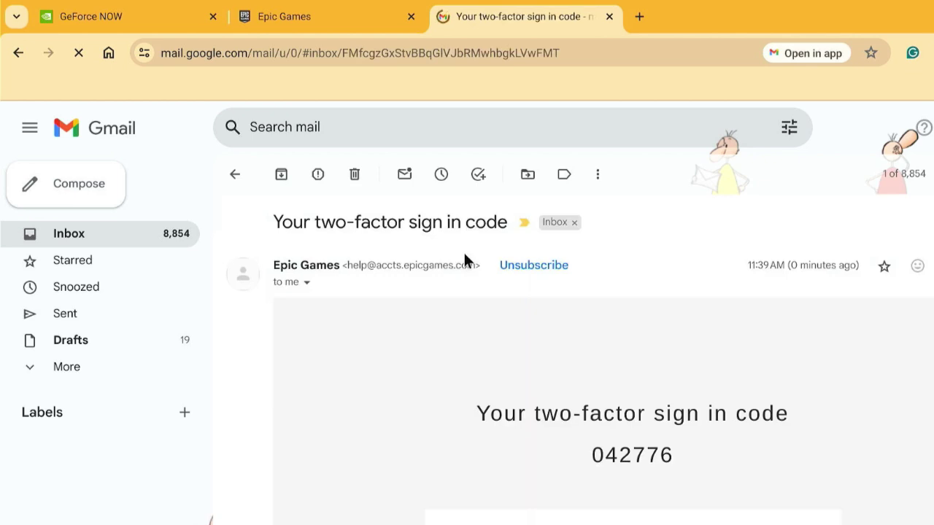
pyautogui.click(292, 17)
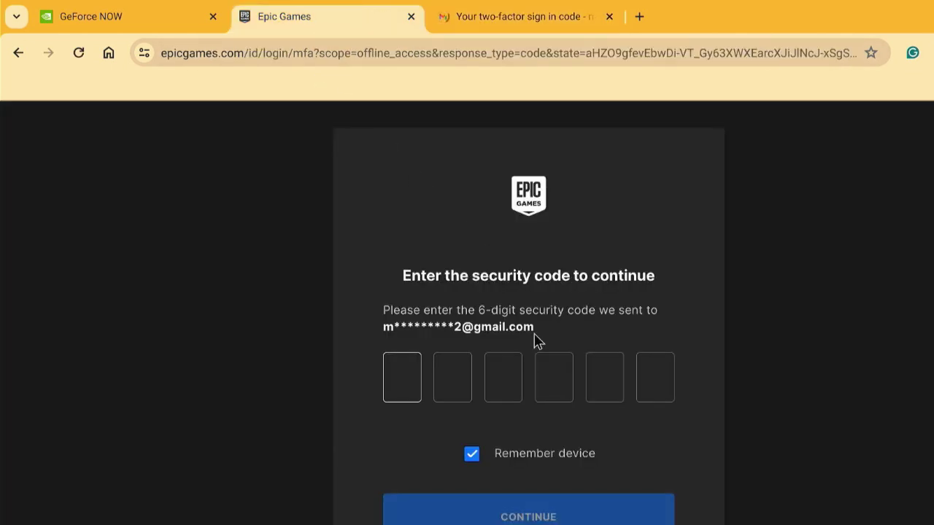
# Enter the six-digit security code and allow GeForce NOW to use the Epic Games account.
pyautogui.write('6')
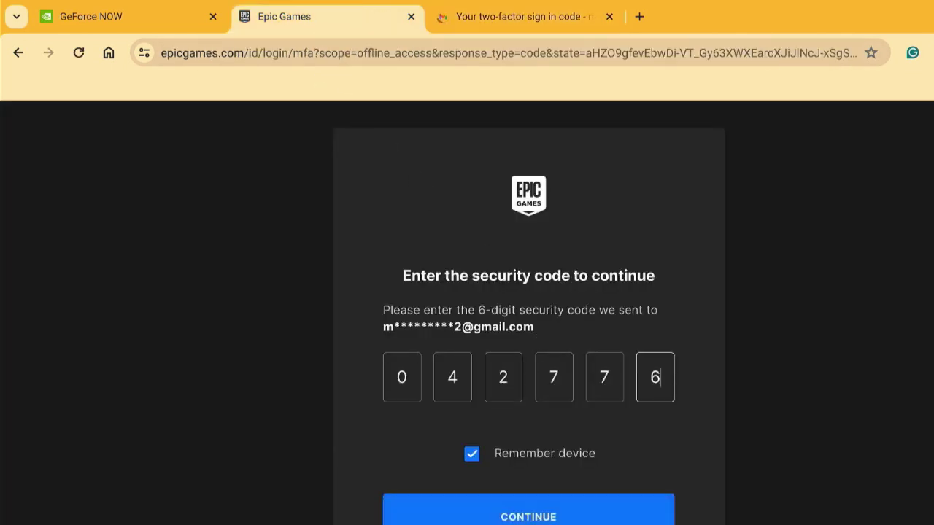
pyautogui.click(549, 516)
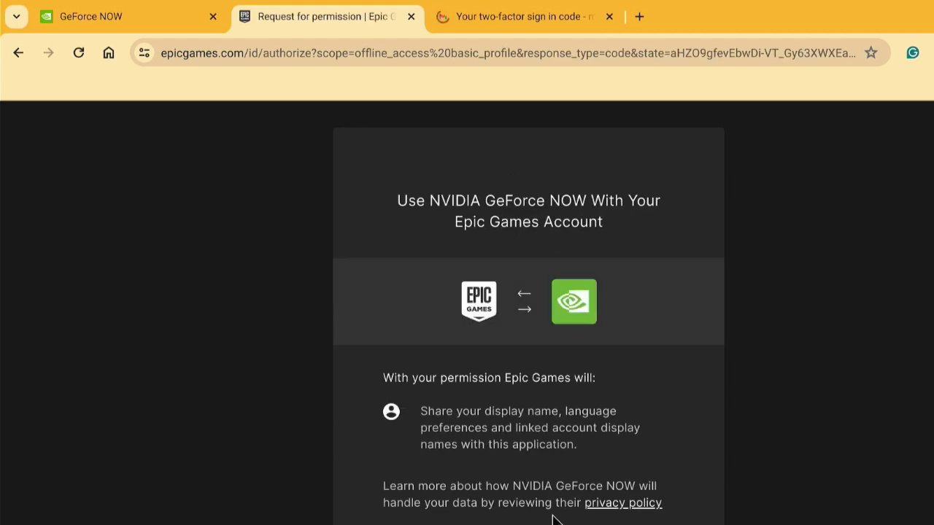
pyautogui.scroll(-2, 552, 520)
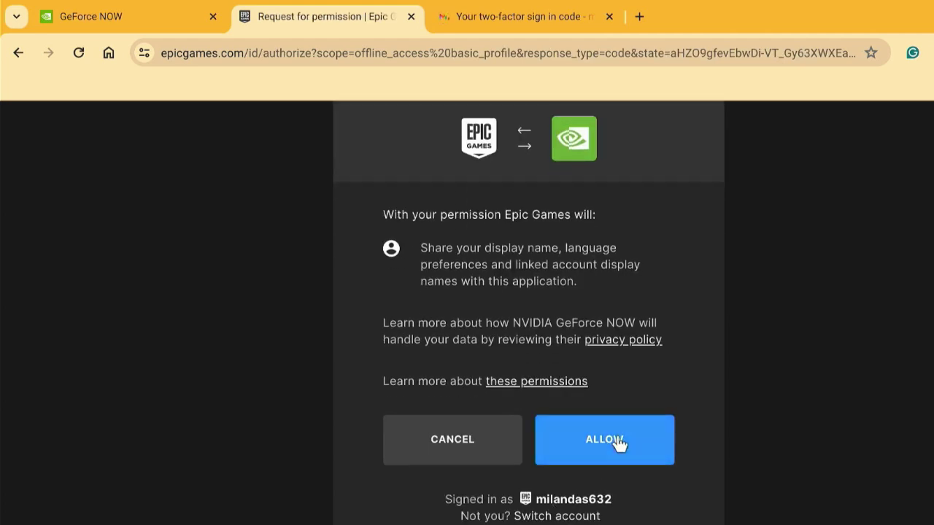
pyautogui.click(617, 442)
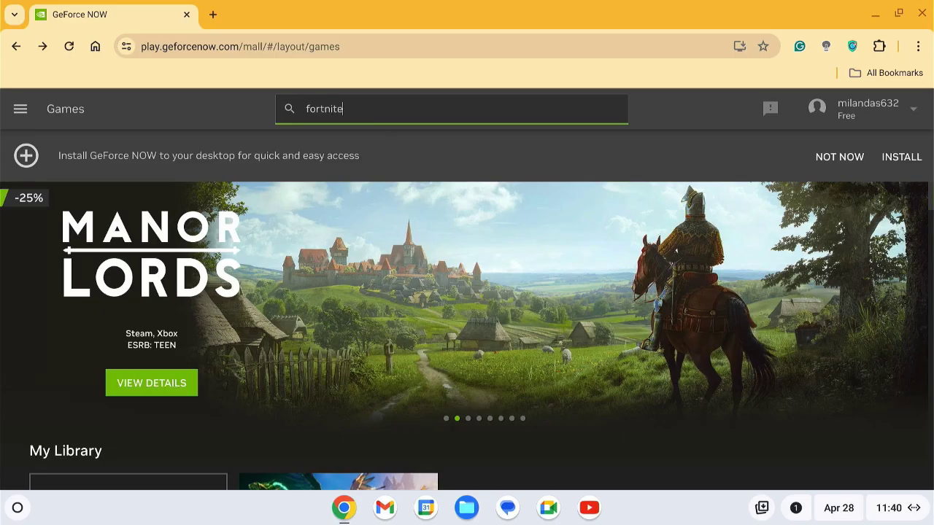
# Search for 'fortnite' and play Fortnite Battle Royale, joining the rig queue.
pyautogui.press('Return')
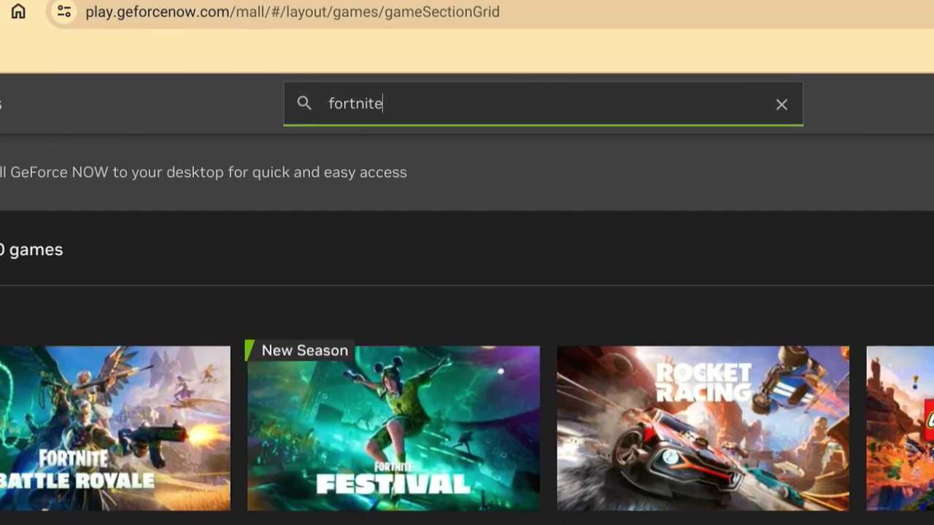
pyautogui.moveTo(250, 374)
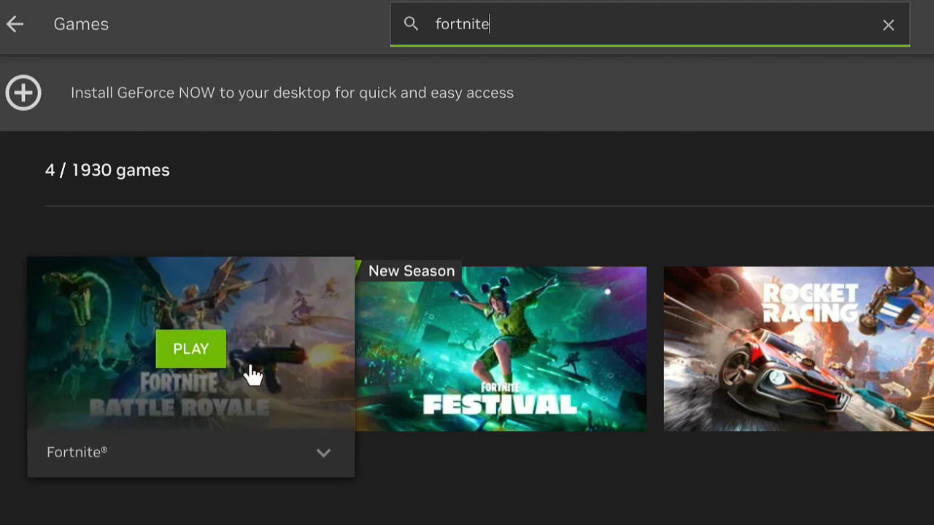
pyautogui.click(190, 357)
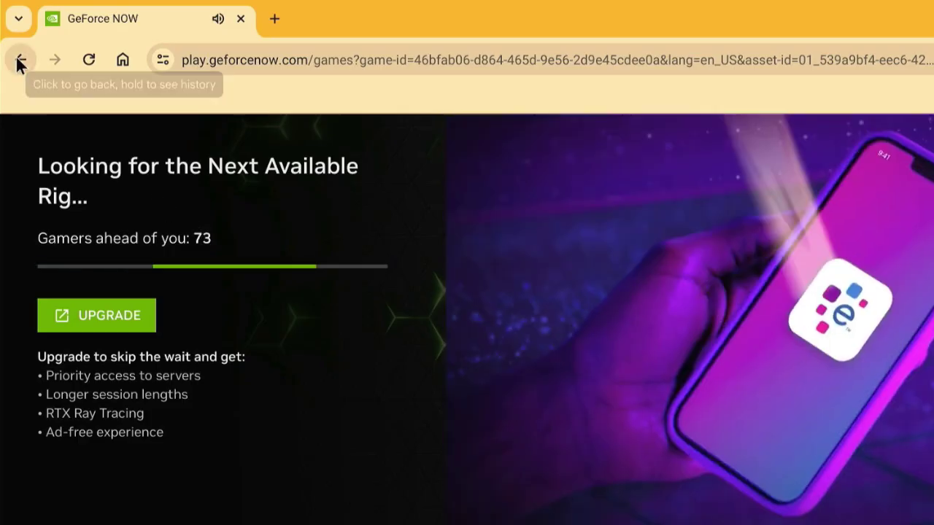
# Quit the Fortnite queue and go to the GeForce NOW settings page.
pyautogui.click(20, 63)
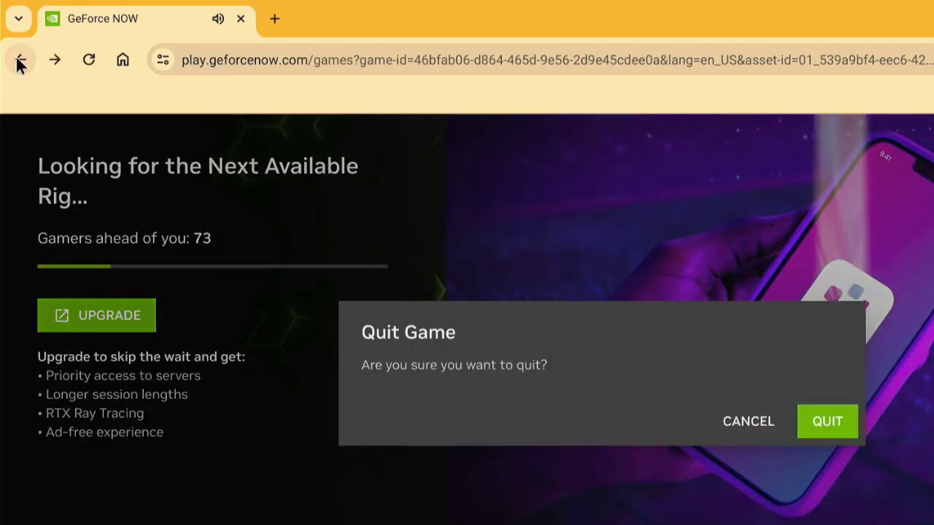
pyautogui.click(836, 419)
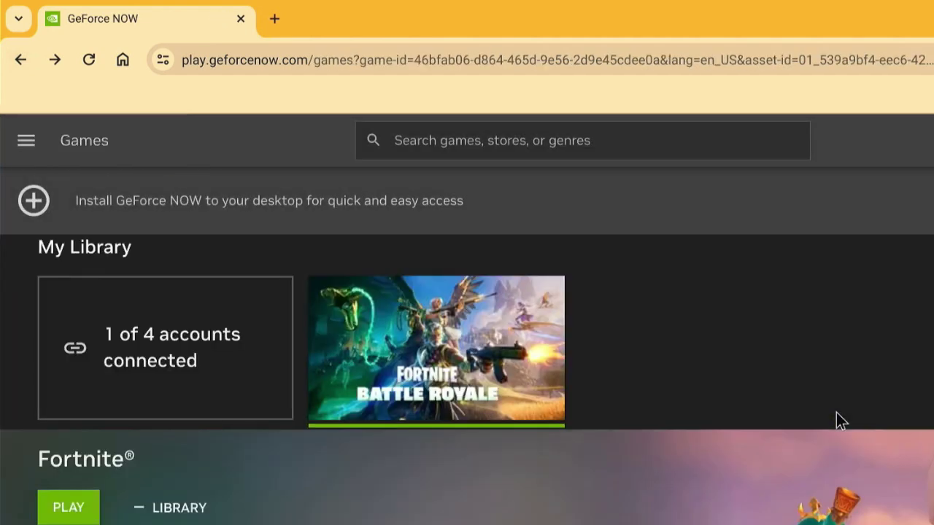
pyautogui.click(29, 142)
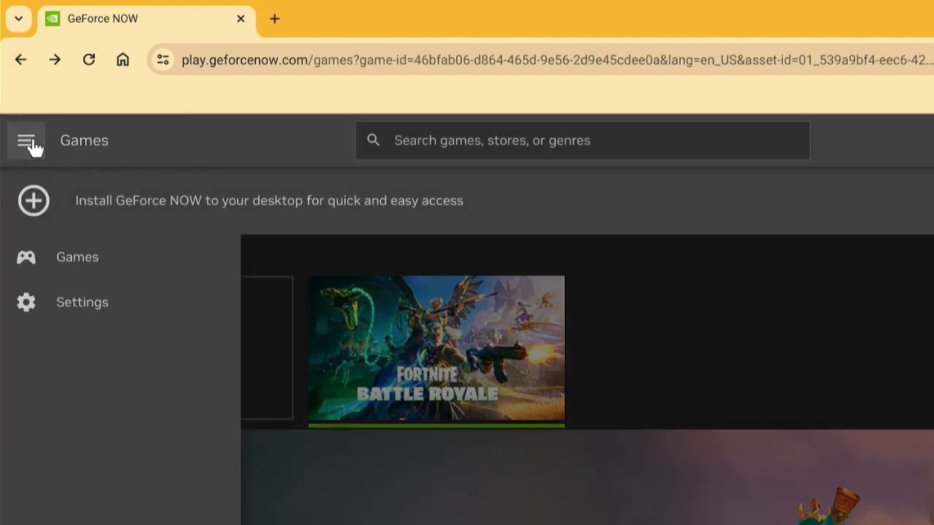
pyautogui.click(127, 307)
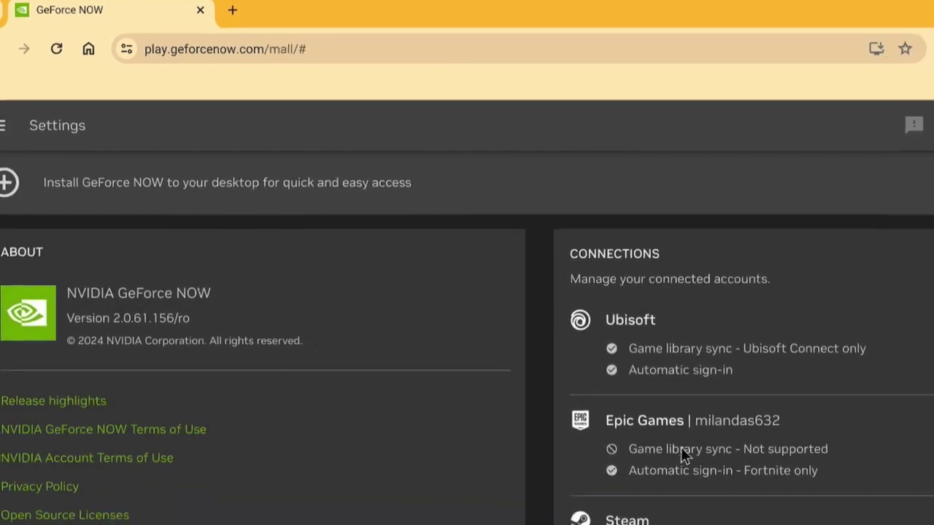
pyautogui.scroll(-2, 698, 388)
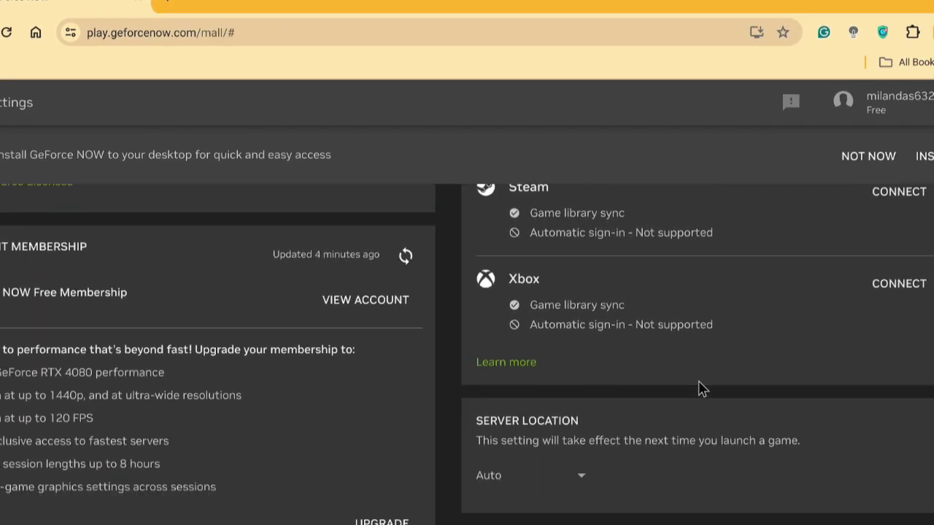
pyautogui.scroll(-3, 699, 389)
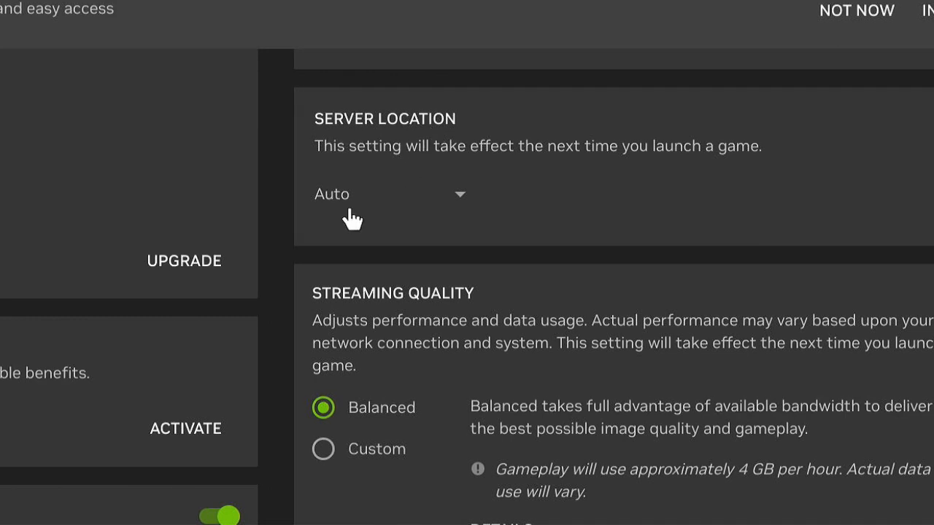
# Change the server location from Auto to EU West and return to the Games page.
pyautogui.click(370, 208)
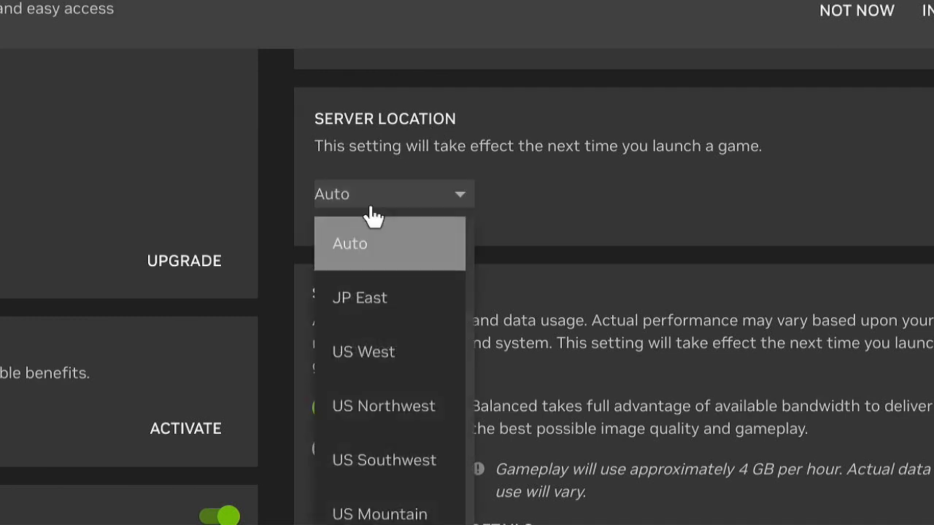
pyautogui.scroll(-3, 404, 369)
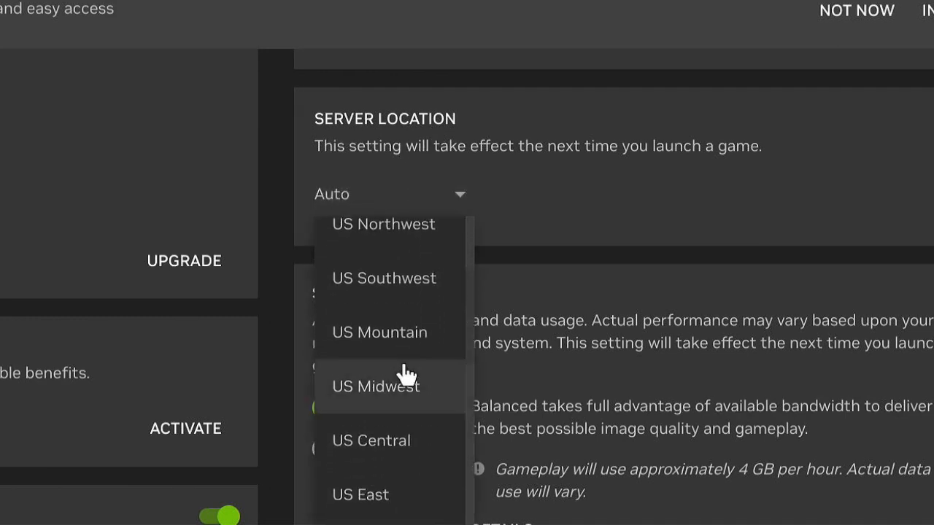
pyautogui.scroll(-2, 406, 369)
pyautogui.scroll(-3, 407, 376)
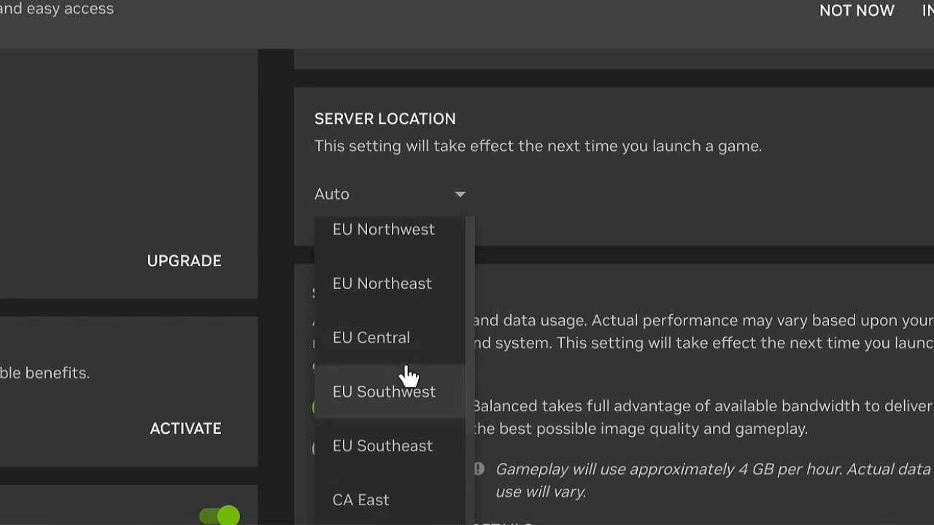
pyautogui.scroll(3, 407, 375)
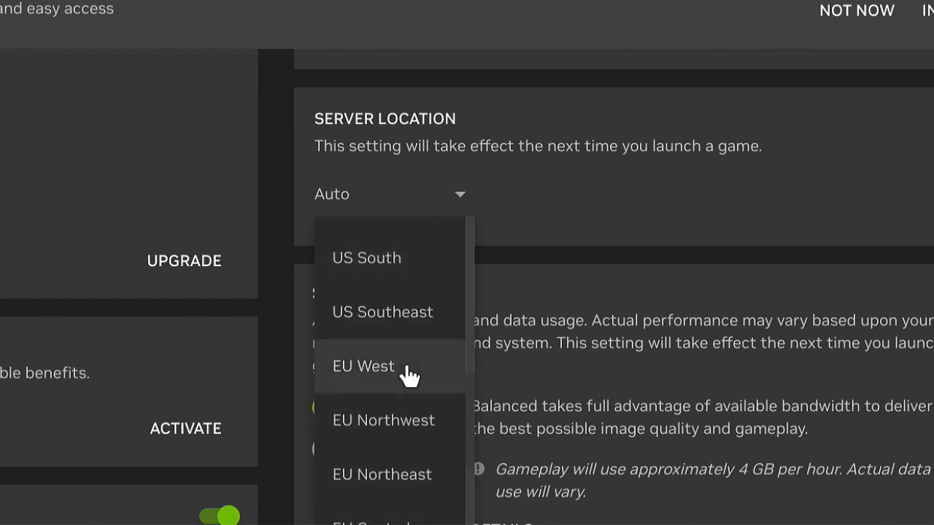
pyautogui.scroll(-2, 408, 376)
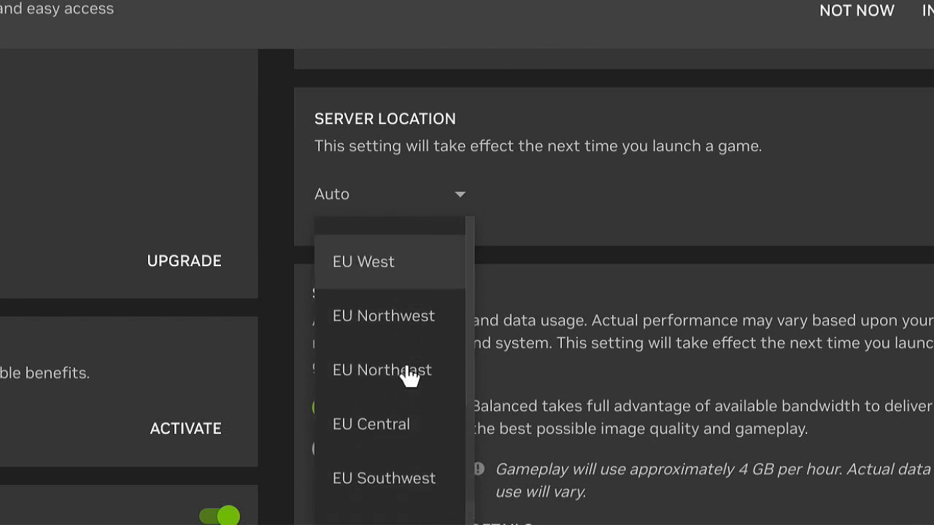
pyautogui.click(372, 264)
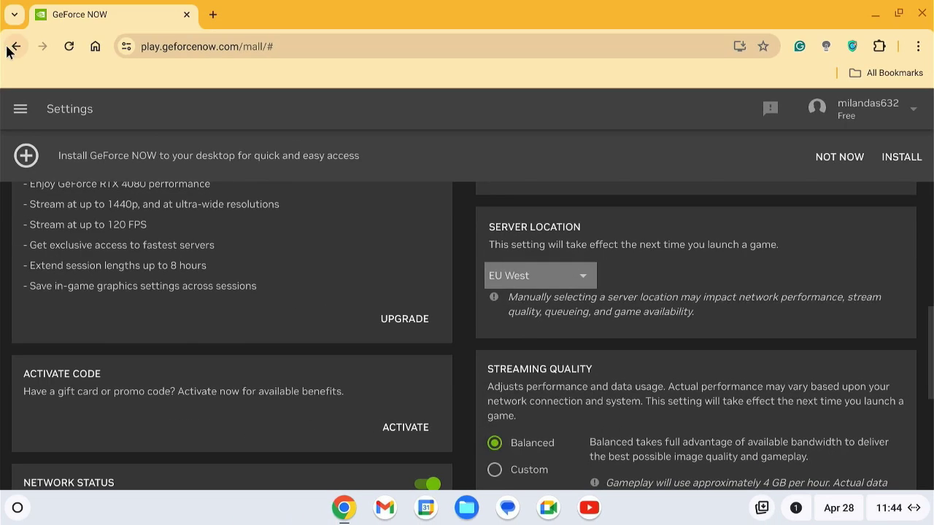
pyautogui.click(17, 46)
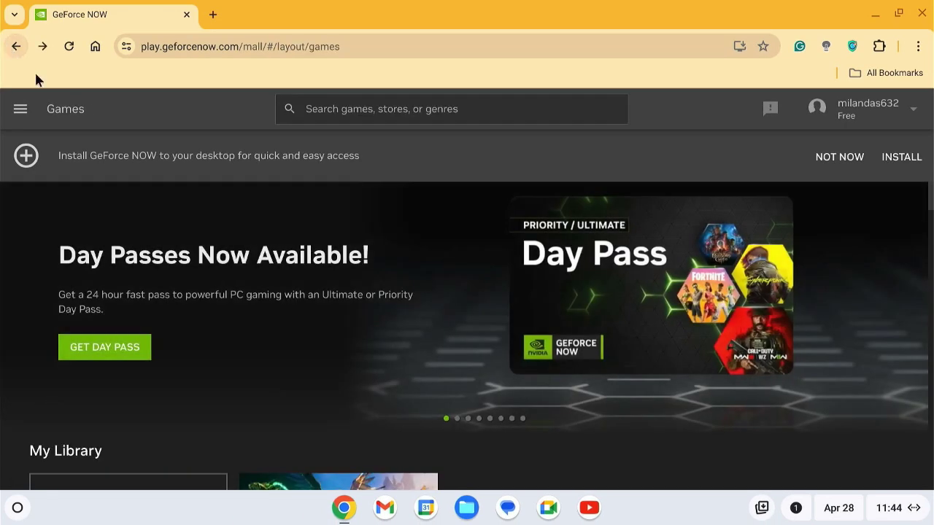
# Launch Fortnite from My Library on the EU West server, allowing microphone and clipboard access.
pyautogui.scroll(-1, 270, 312)
pyautogui.scroll(-3, 272, 311)
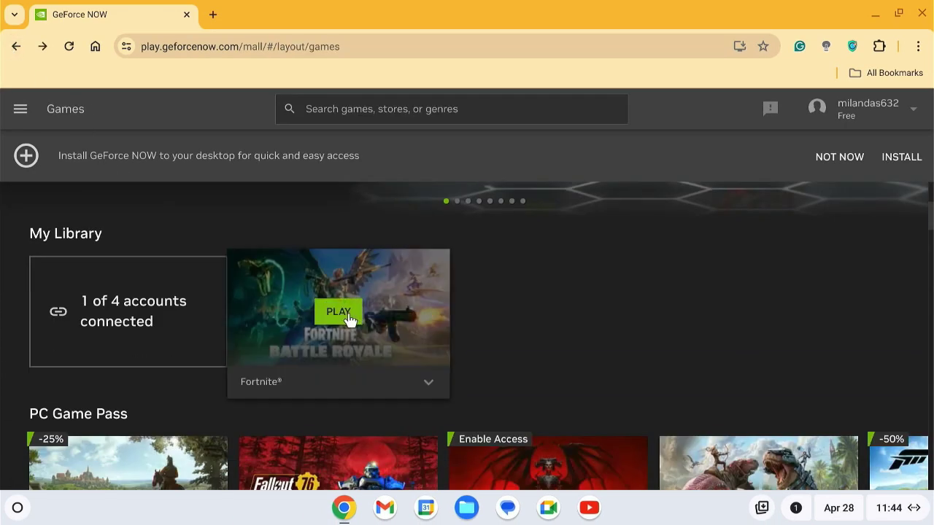
pyautogui.click(348, 316)
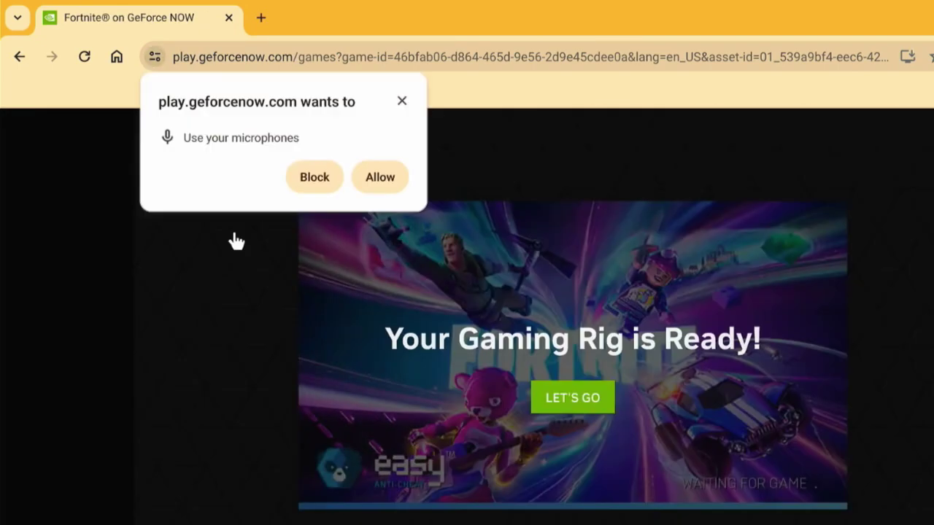
pyautogui.click(381, 175)
pyautogui.click(382, 177)
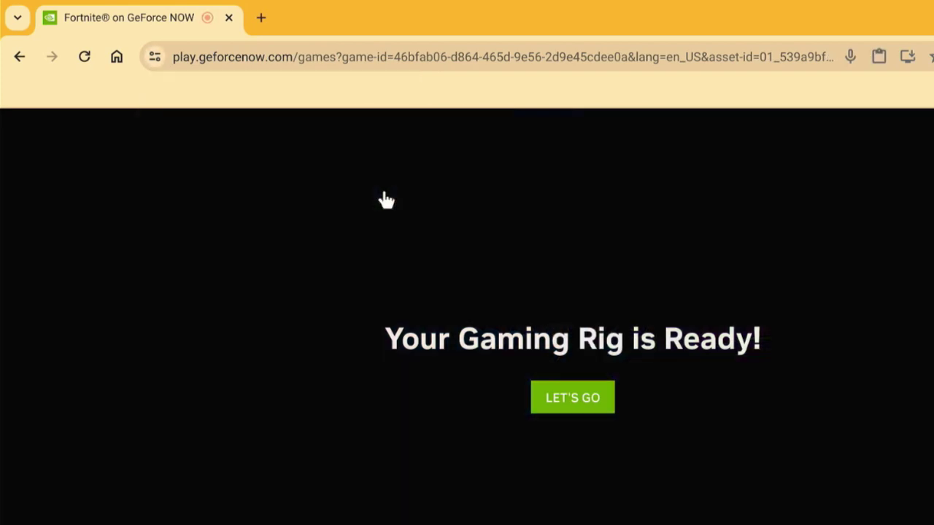